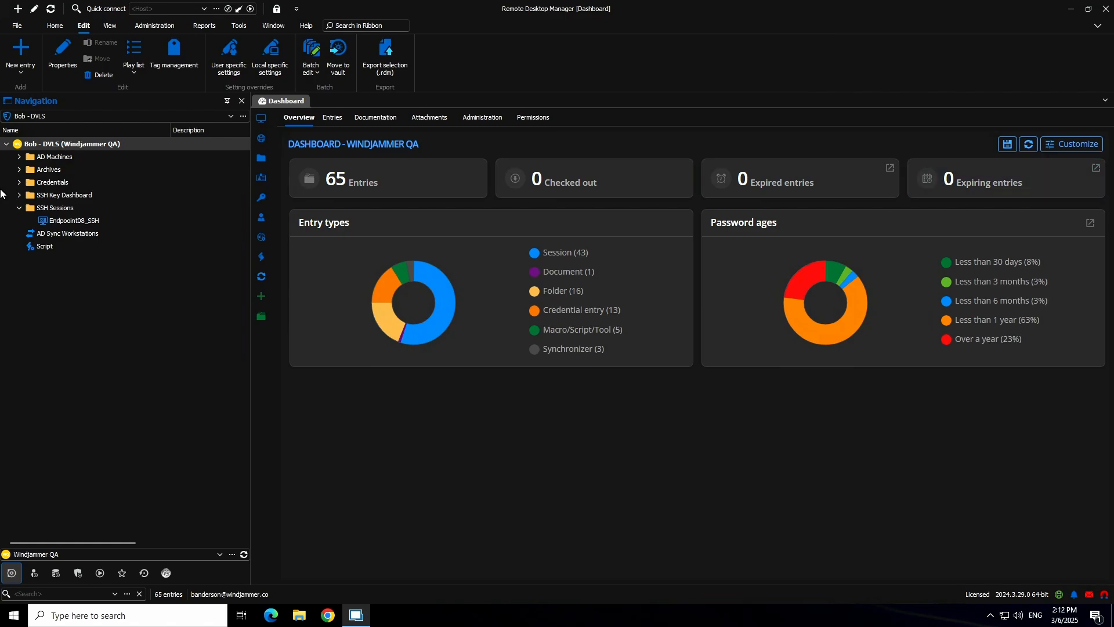
Start a new SSH tunnel session entry named SSH_Tunnel and place it in the SSH Sessions folder.
{"action": "left_click", "coordinate": [23, 51]}
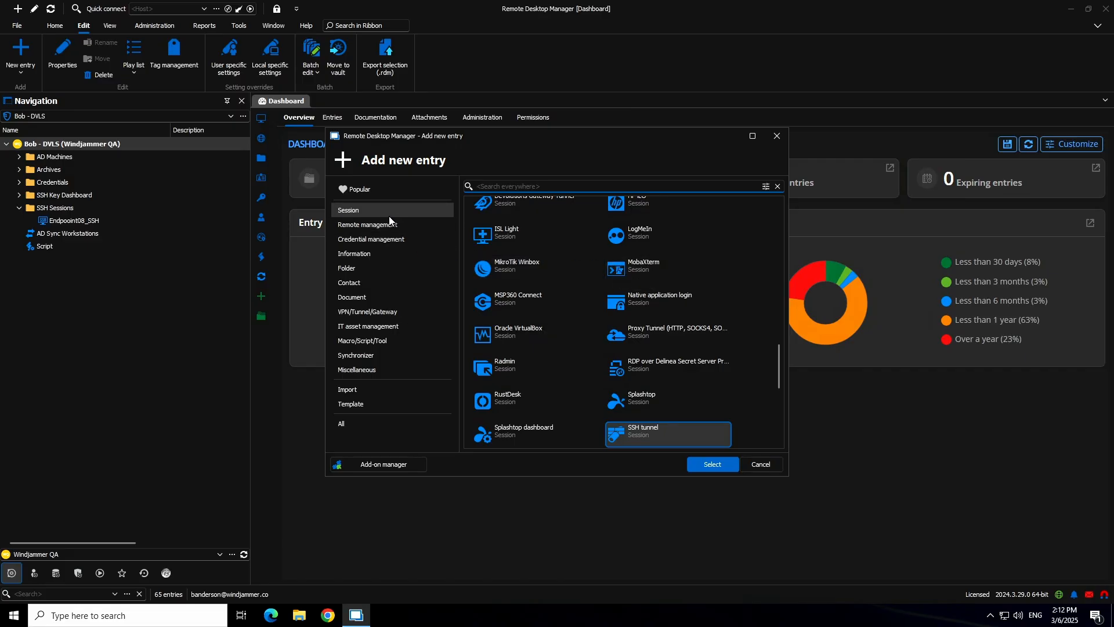
{"action": "left_click", "coordinate": [711, 464]}
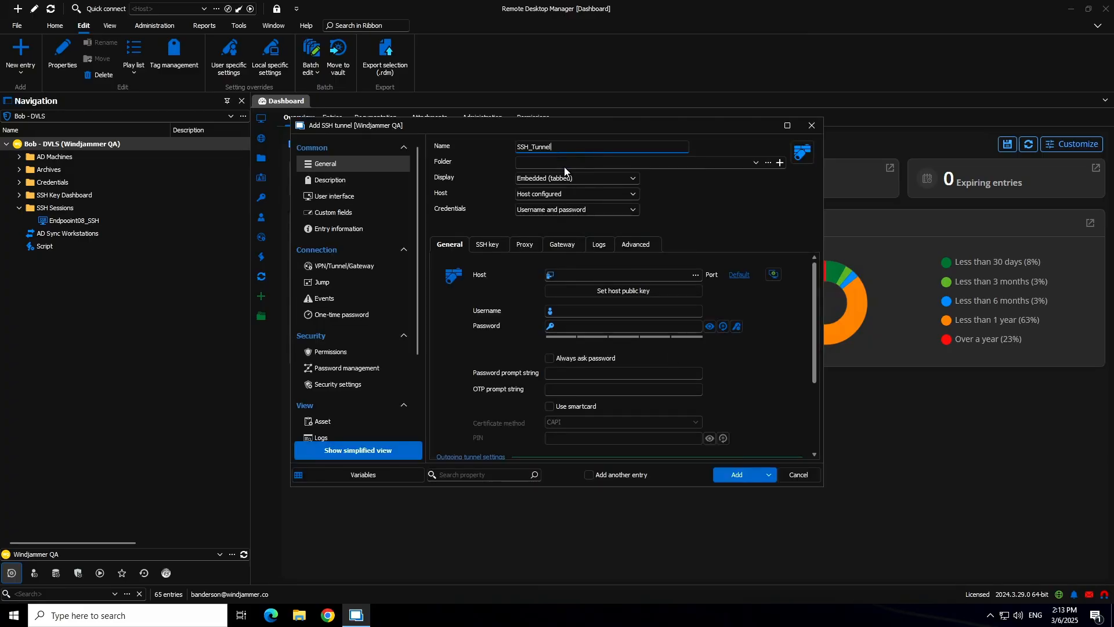
{"action": "left_click", "coordinate": [565, 165]}
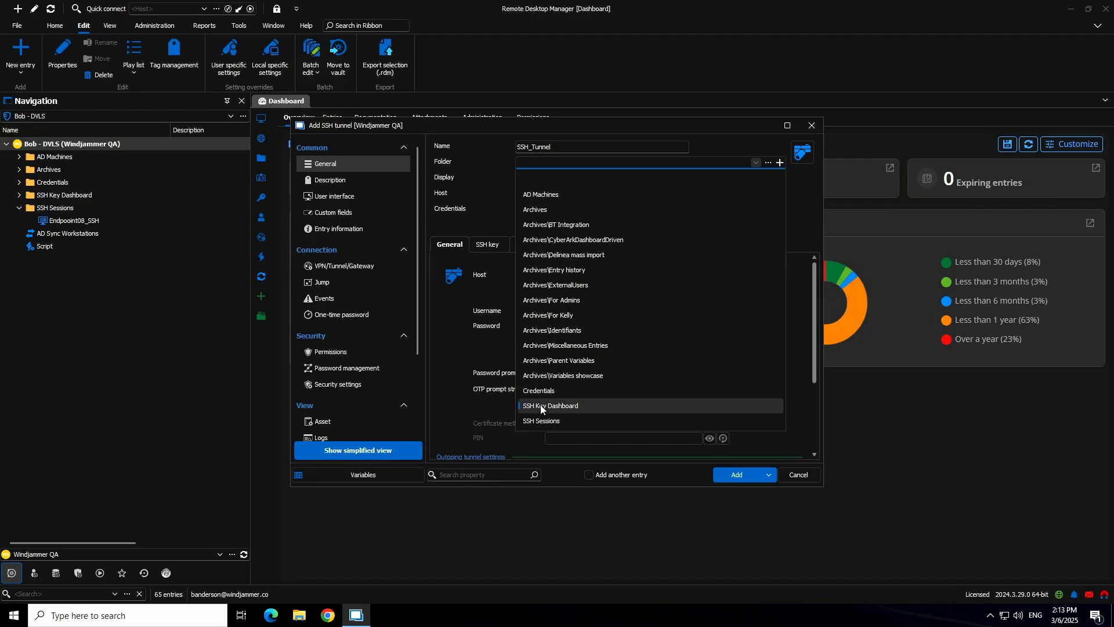
{"action": "left_click", "coordinate": [539, 422]}
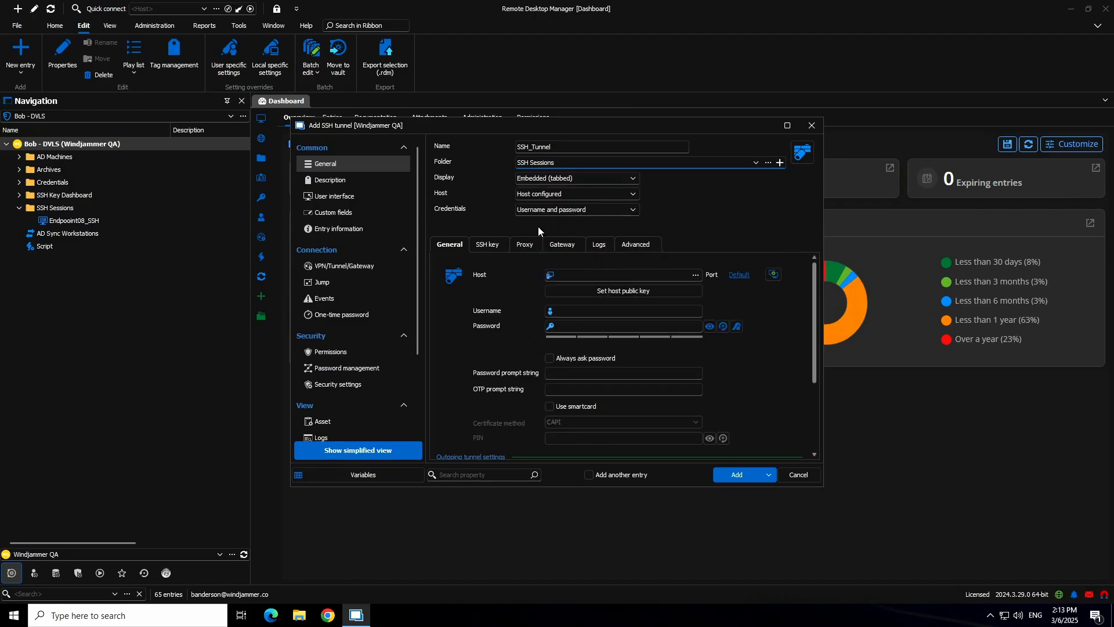
Examine the available Display, Host and Credentials options of the new tunnel entry.
{"action": "left_click", "coordinate": [597, 179]}
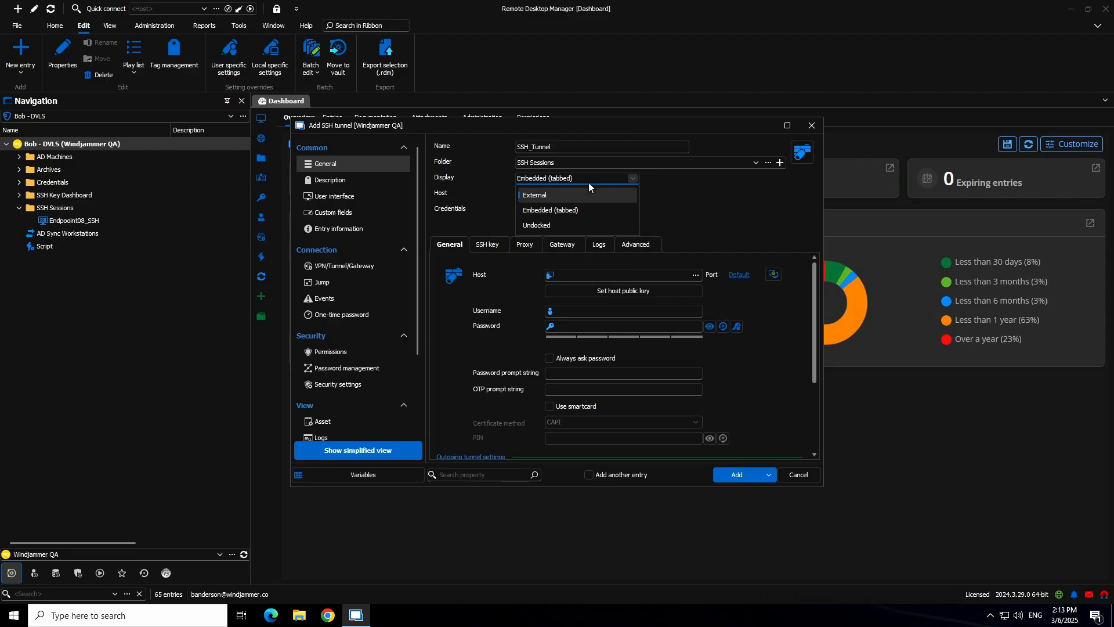
{"action": "left_click", "coordinate": [575, 194]}
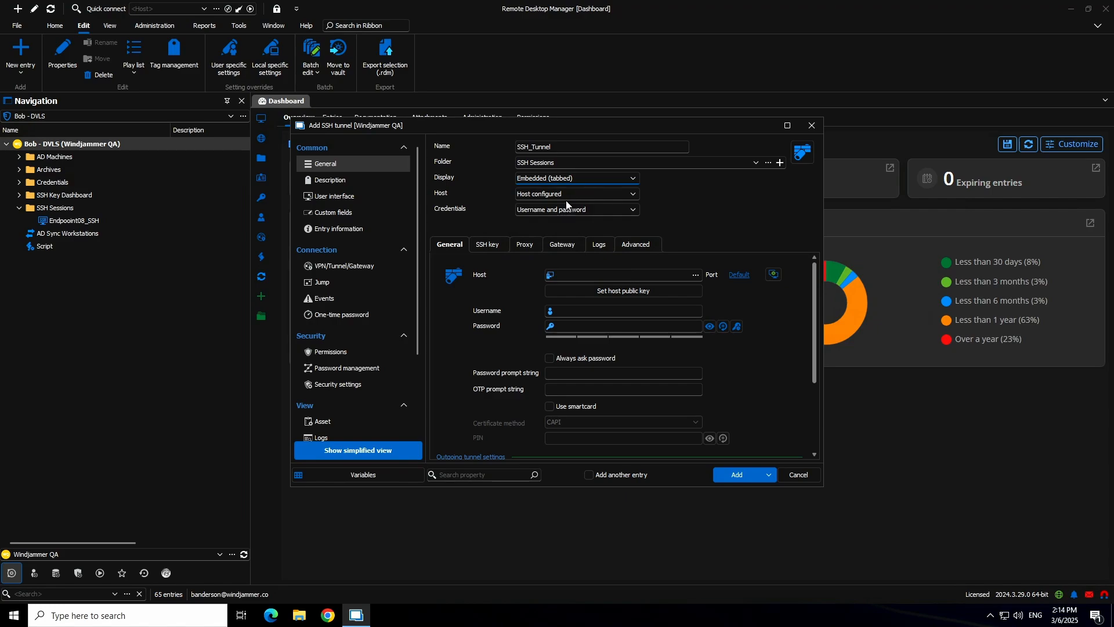
{"action": "left_click", "coordinate": [607, 195]}
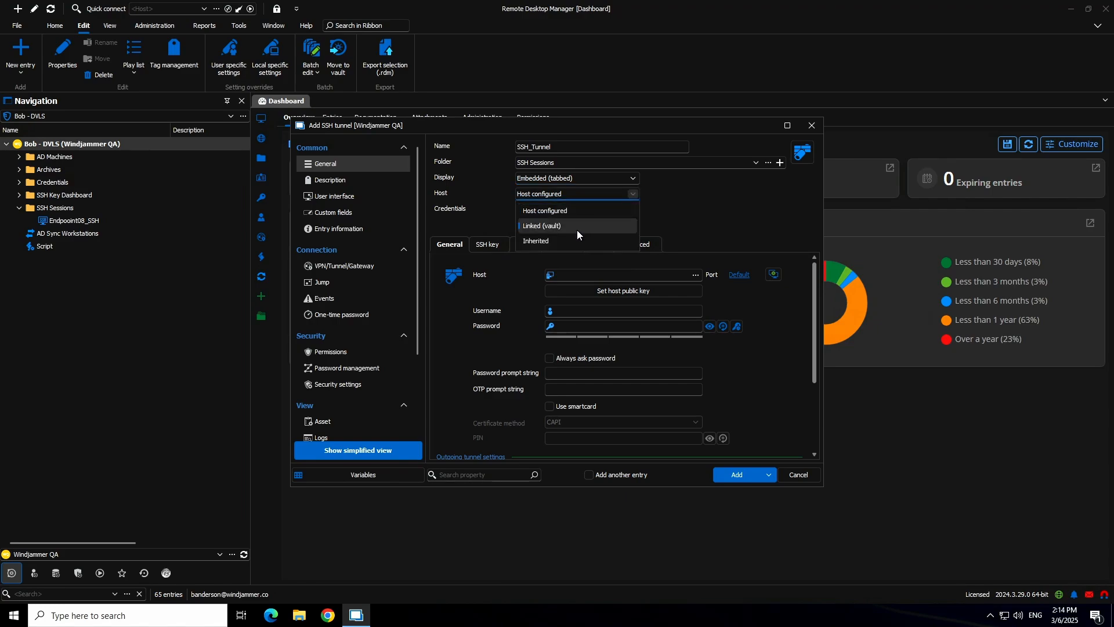
{"action": "left_click", "coordinate": [470, 215]}
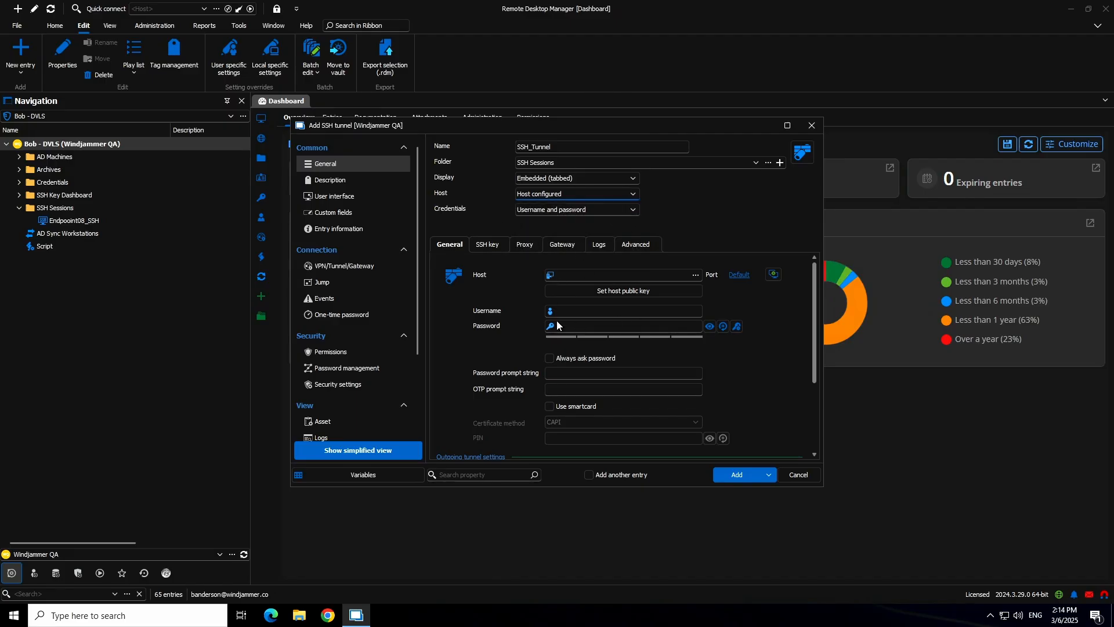
{"action": "left_click", "coordinate": [634, 210]}
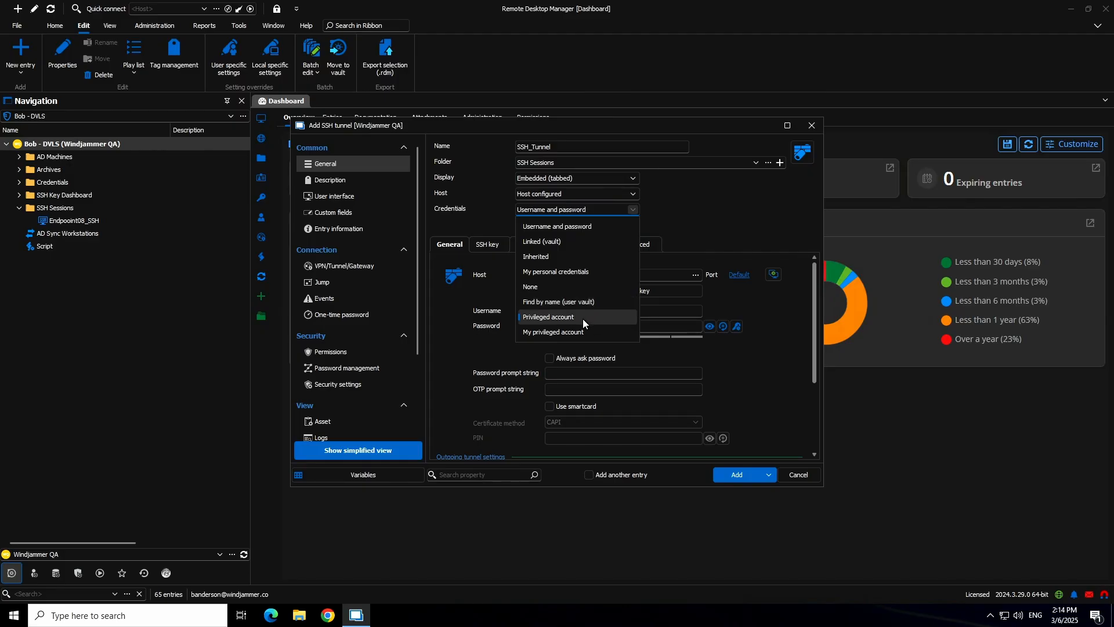
{"action": "left_click", "coordinate": [607, 217]}
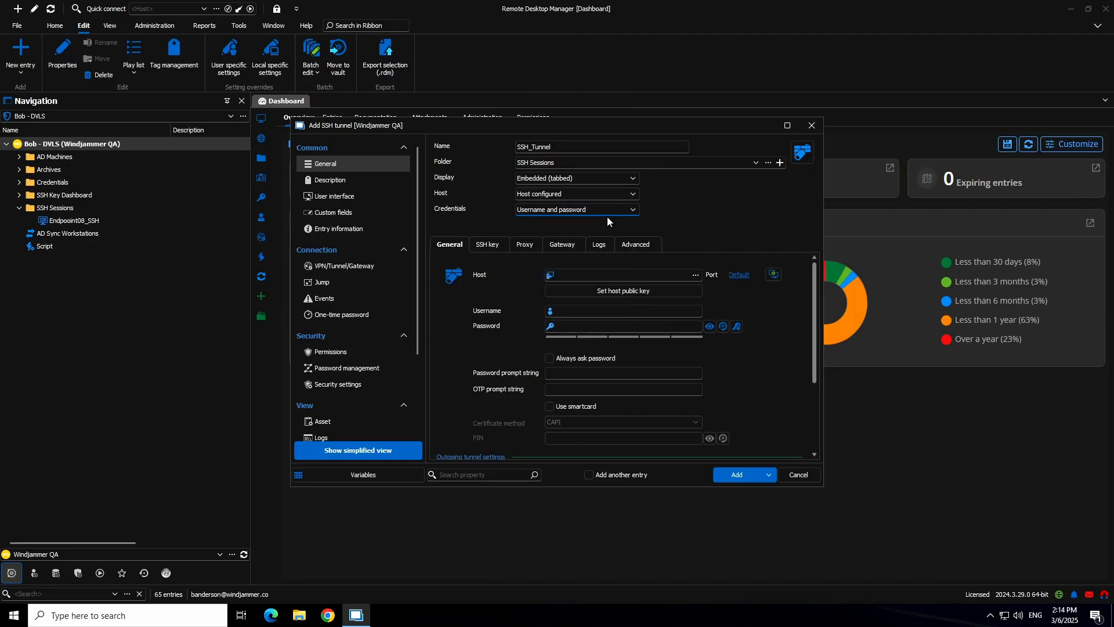
Choose SHOWCASE-WIN2 from the computer list as the tunnel host and enter the account username and password.
{"action": "key", "text": "Tab"}
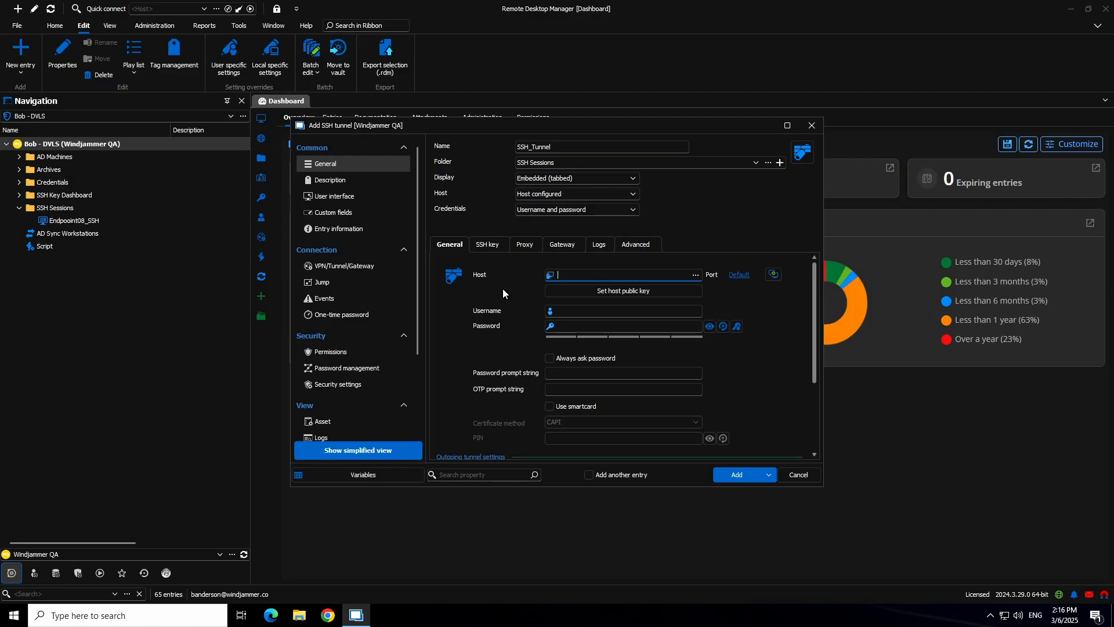
{"action": "left_click", "coordinate": [695, 275]}
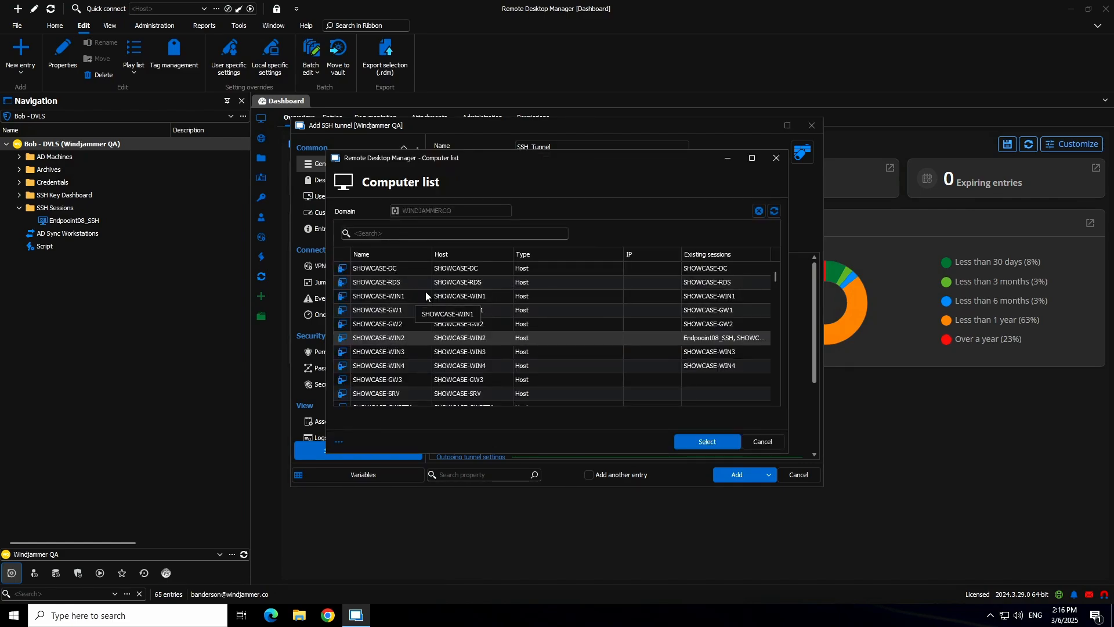
{"action": "left_click", "coordinate": [698, 441]}
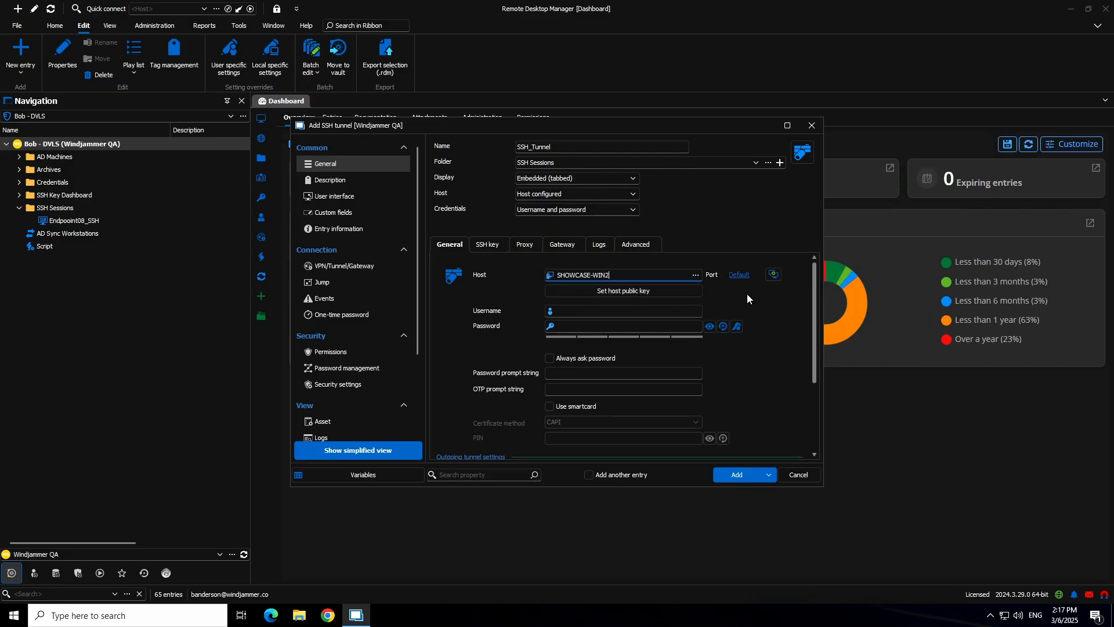
{"action": "left_click", "coordinate": [623, 310]}
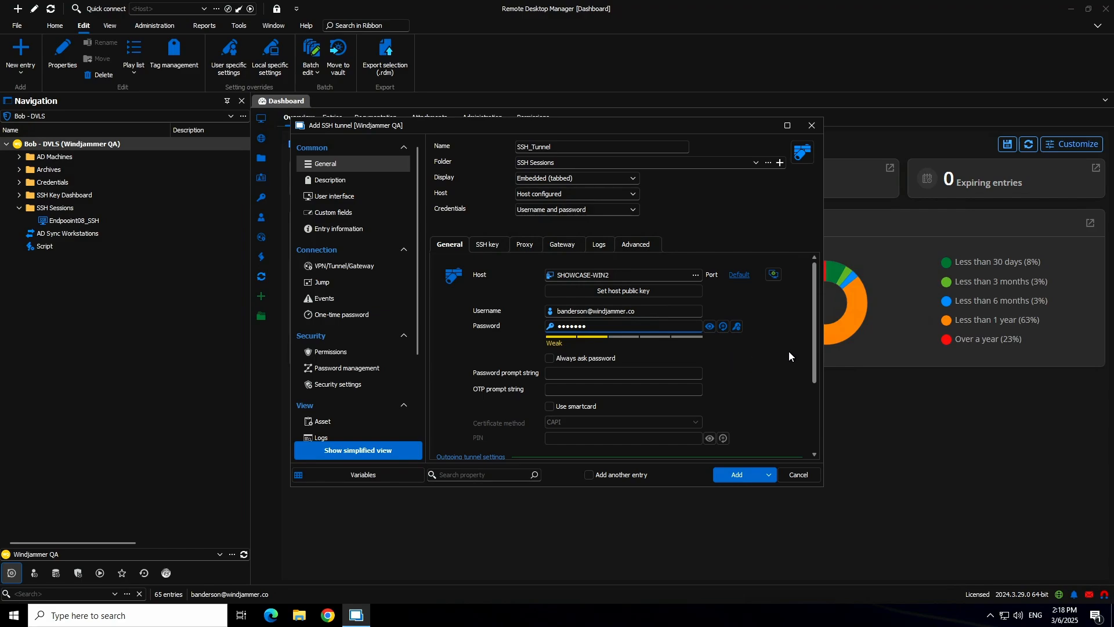
Examine the outgoing tunnel modes, the source port setting and the port generator options.
{"action": "scroll", "coordinate": [815, 346], "scroll_direction": "down", "scroll_amount": 1}
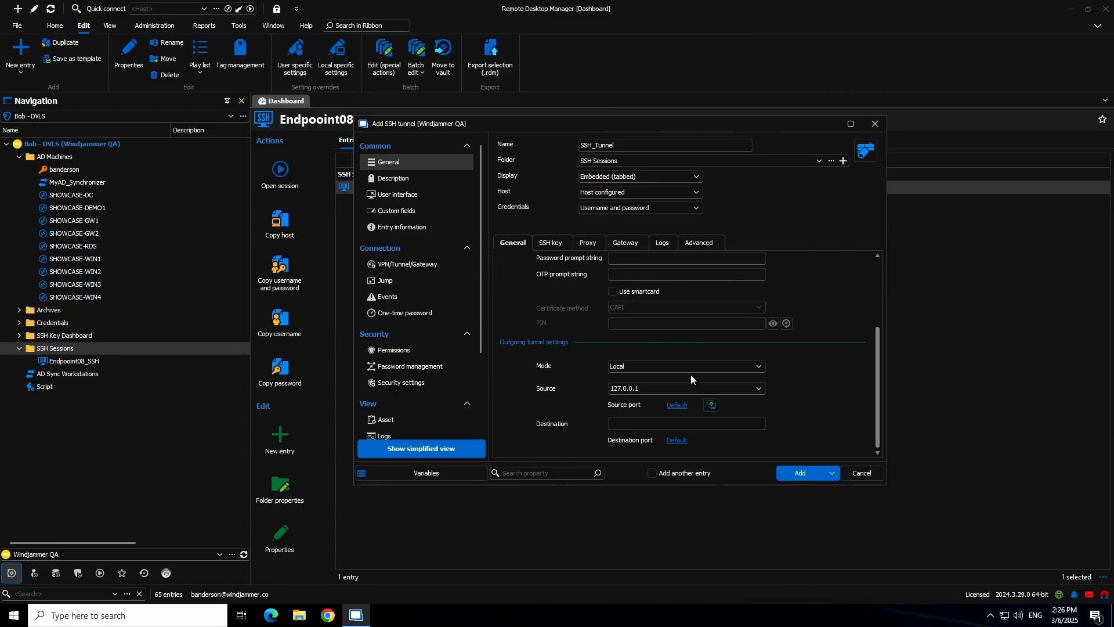
{"action": "left_click", "coordinate": [741, 370]}
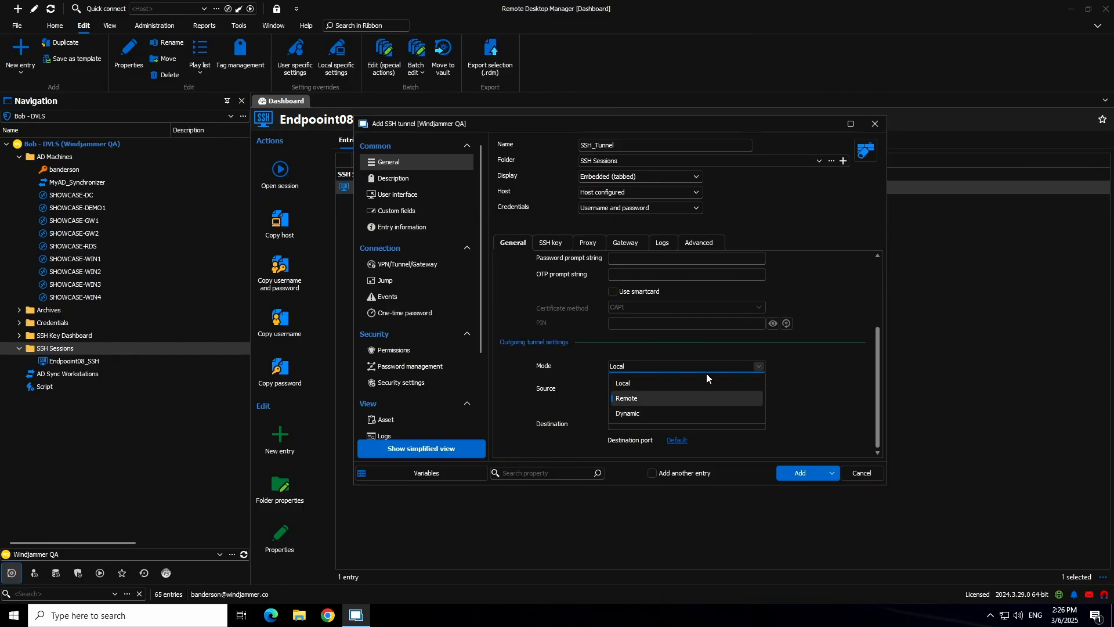
{"action": "left_click", "coordinate": [719, 366]}
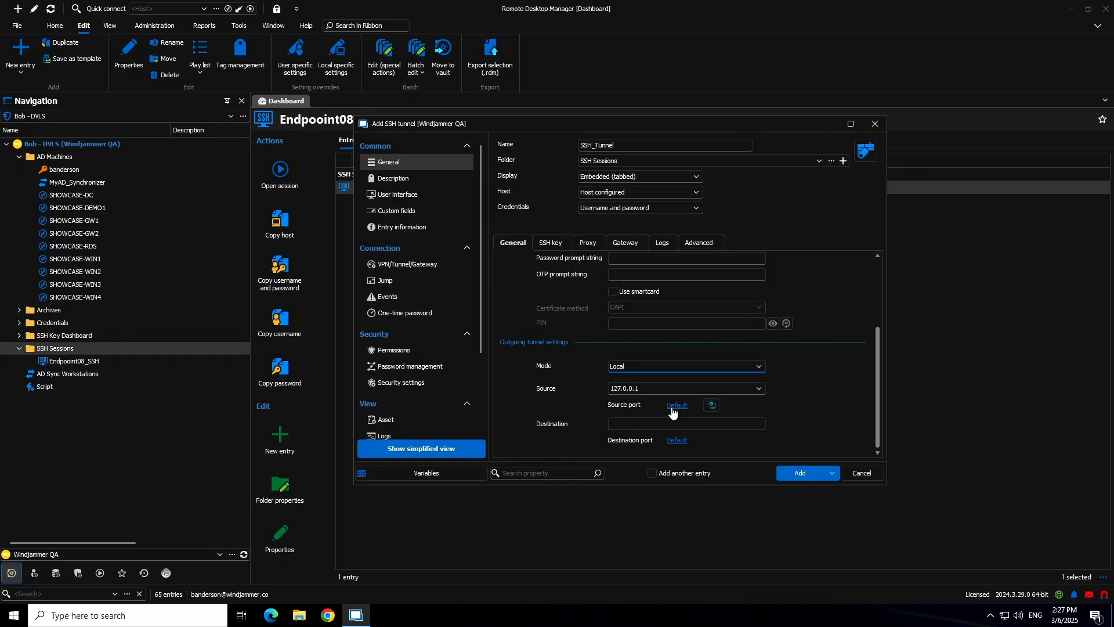
{"action": "mouse_move", "coordinate": [676, 412]}
{"action": "left_click", "coordinate": [677, 405]}
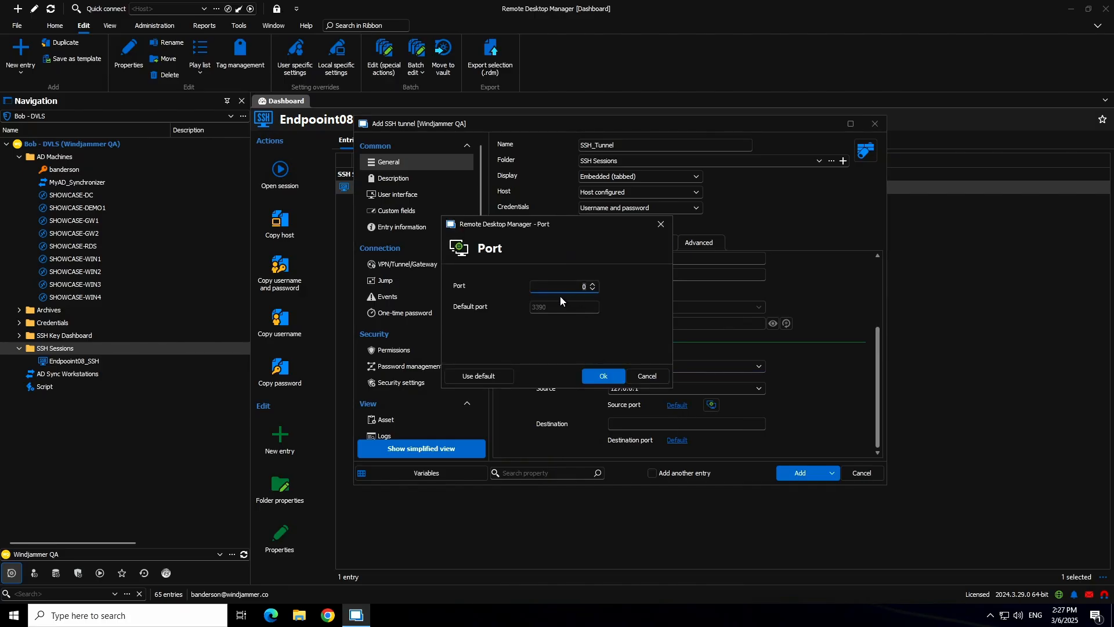
{"action": "left_click", "coordinate": [644, 374]}
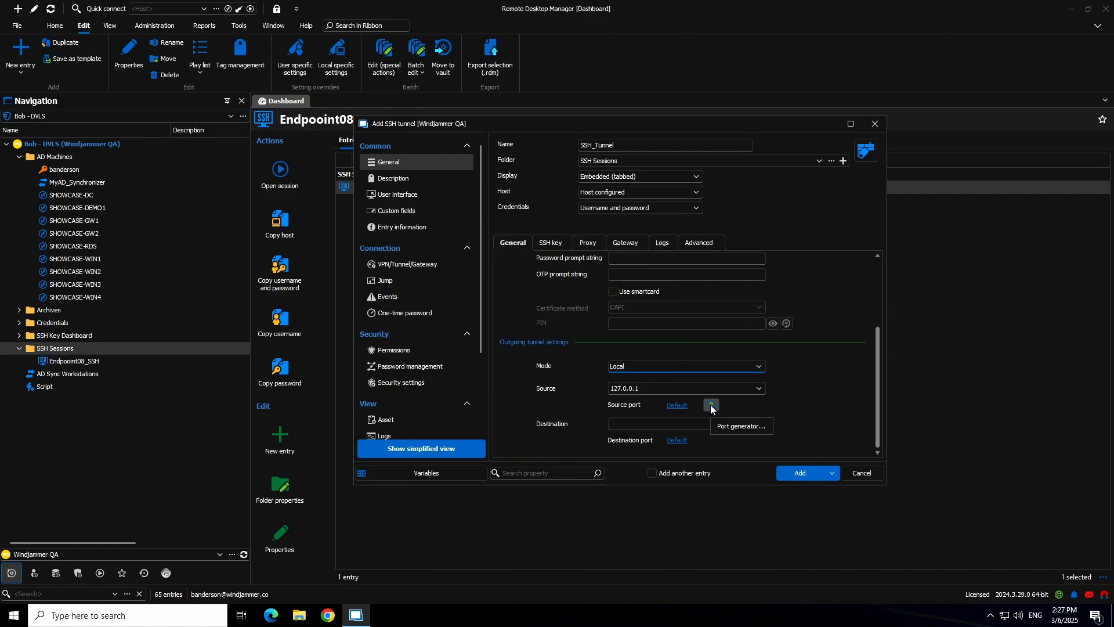
{"action": "left_click", "coordinate": [710, 406]}
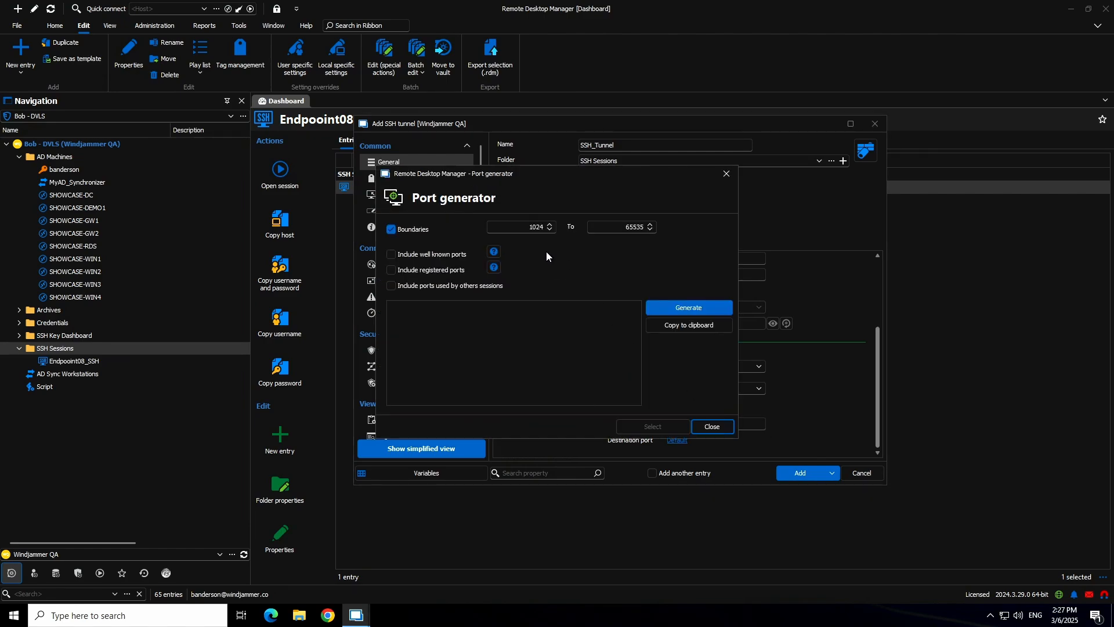
{"action": "left_click", "coordinate": [711, 427]}
Set the tunnel destination to SHOWCASE-WIN1 and check the default destination port.
{"action": "left_click", "coordinate": [637, 424]}
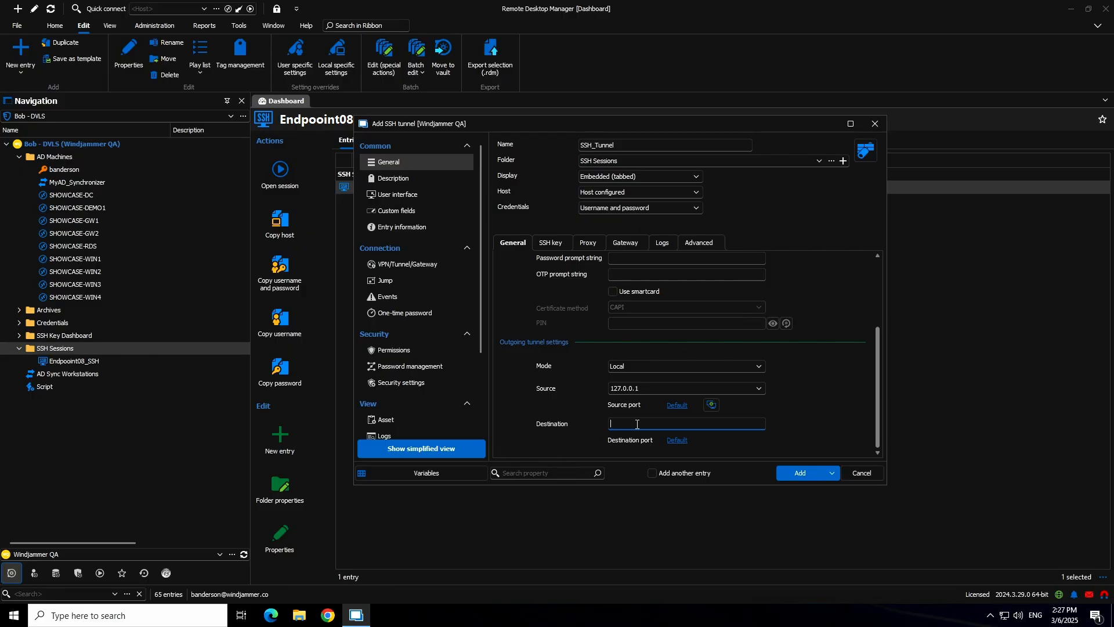
{"action": "type", "text": "SHOWCASE-WIN1"}
{"action": "left_click", "coordinate": [677, 442]}
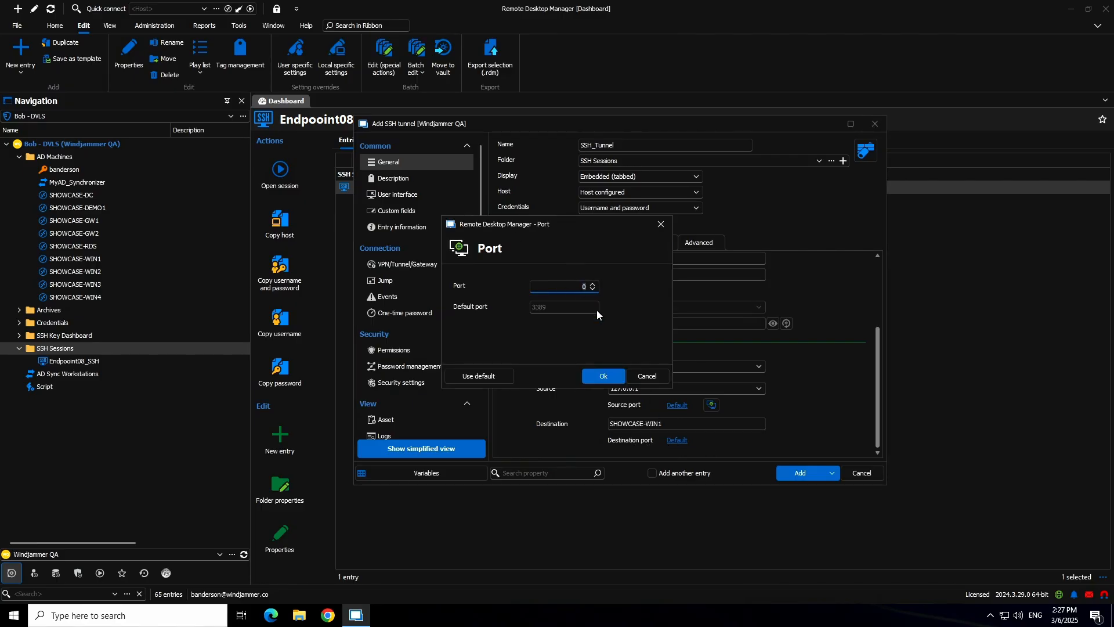
{"action": "left_click", "coordinate": [644, 378]}
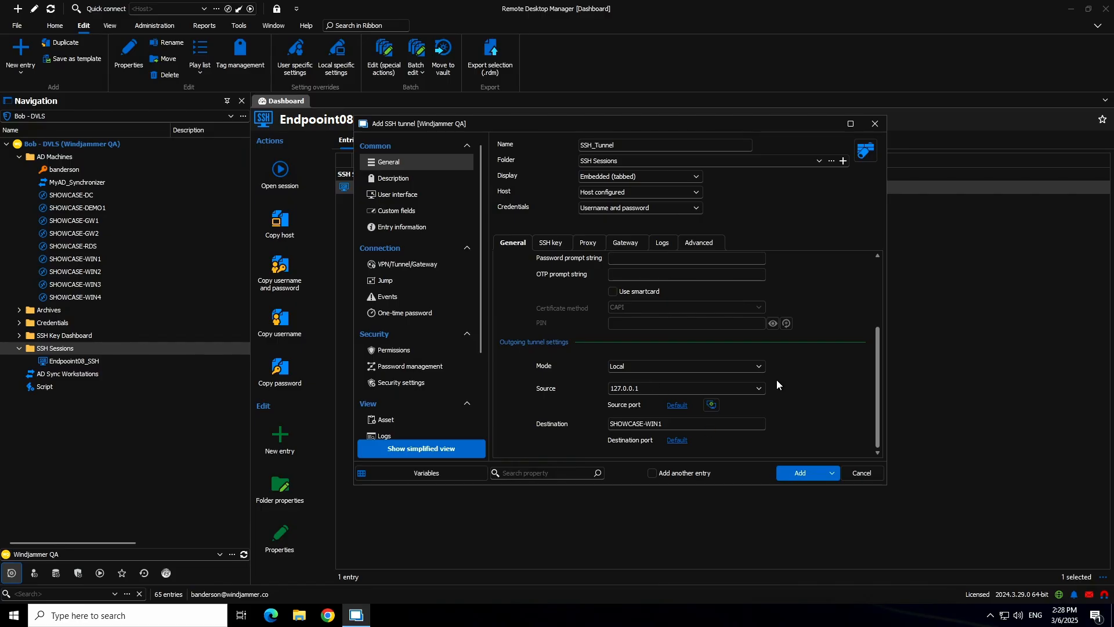
Review the private key entry types for the tunnel and add the SSH_Tunnel entry to the vault.
{"action": "left_click", "coordinate": [555, 243]}
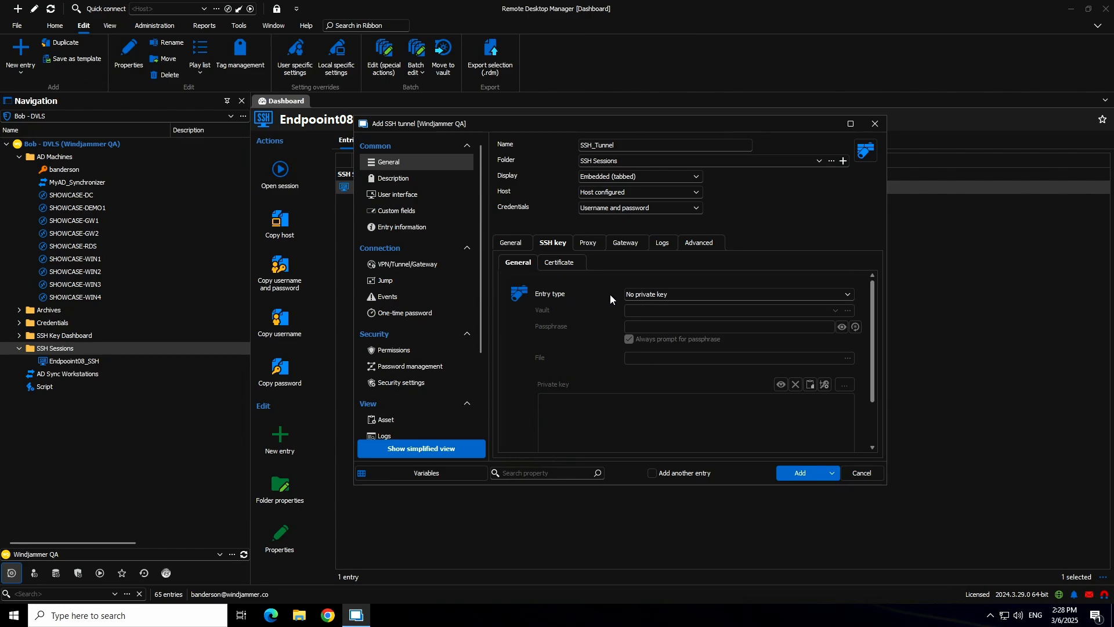
{"action": "left_click", "coordinate": [633, 295]}
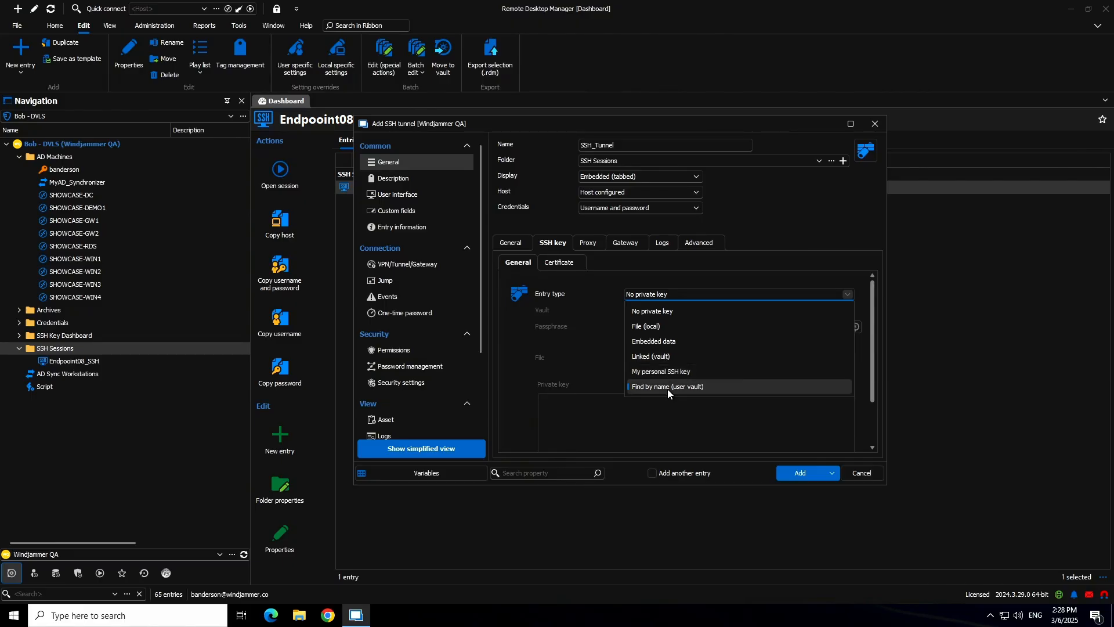
{"action": "left_click", "coordinate": [660, 302]}
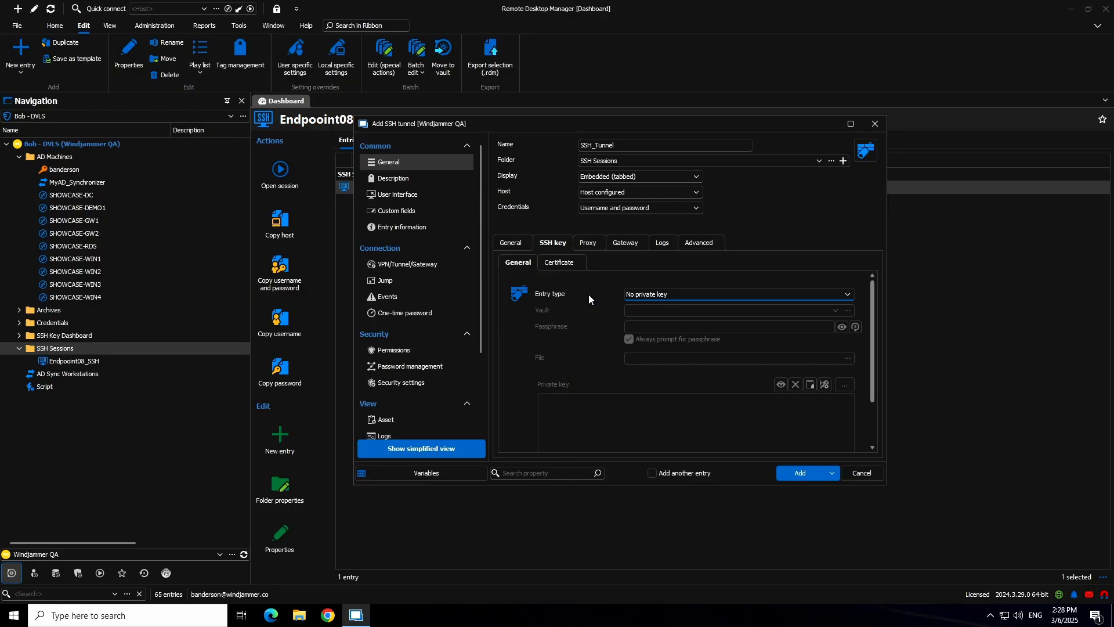
{"action": "left_click", "coordinate": [795, 475]}
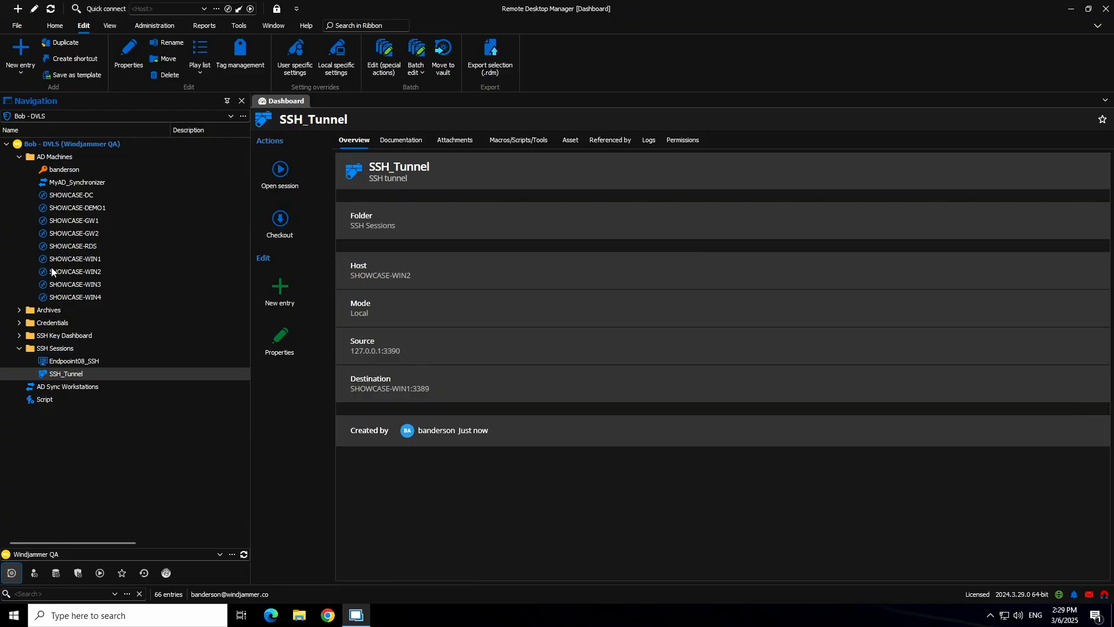
Edit the SHOWCASE-WIN1 RDP entry's properties and set its VPN/Tunnel/Gateway connection to Always connect.
{"action": "left_click", "coordinate": [79, 262]}
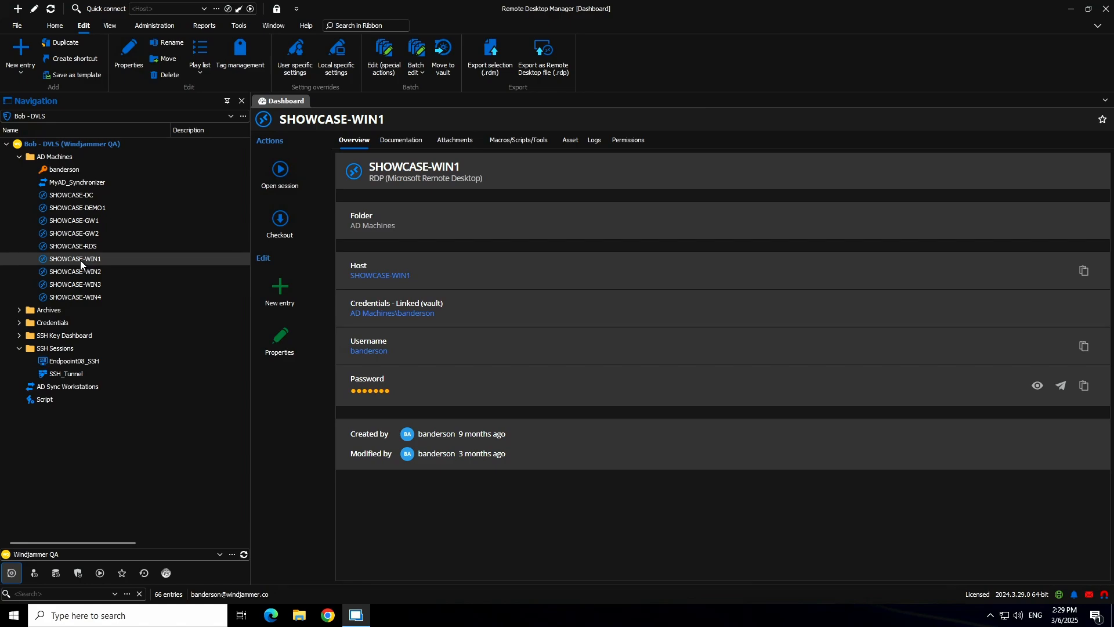
{"action": "right_click", "coordinate": [80, 264]}
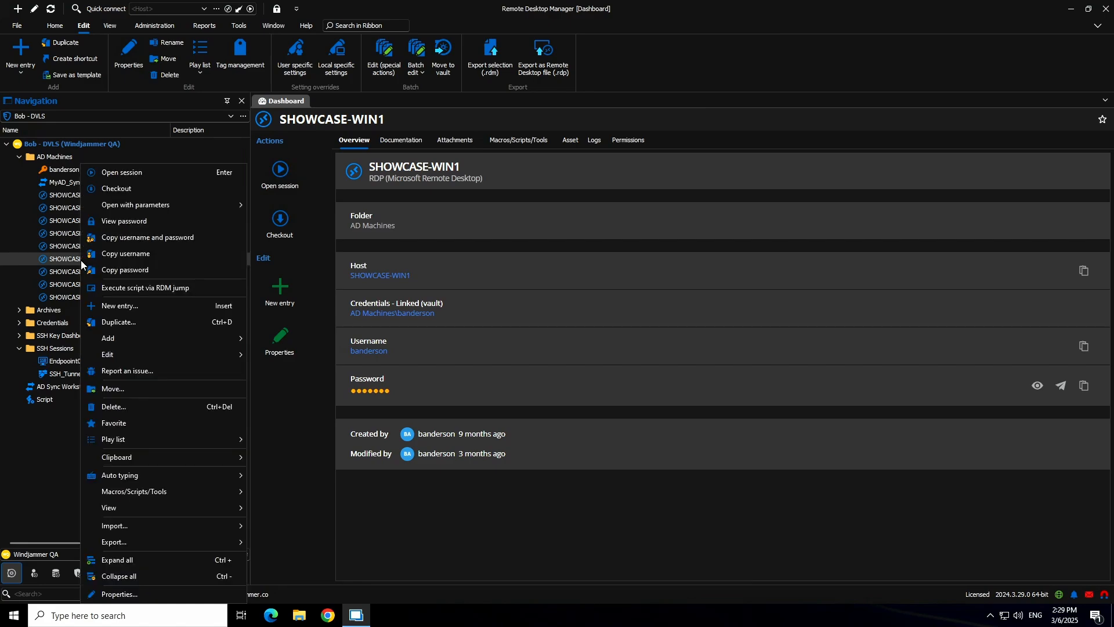
{"action": "left_click", "coordinate": [114, 594]}
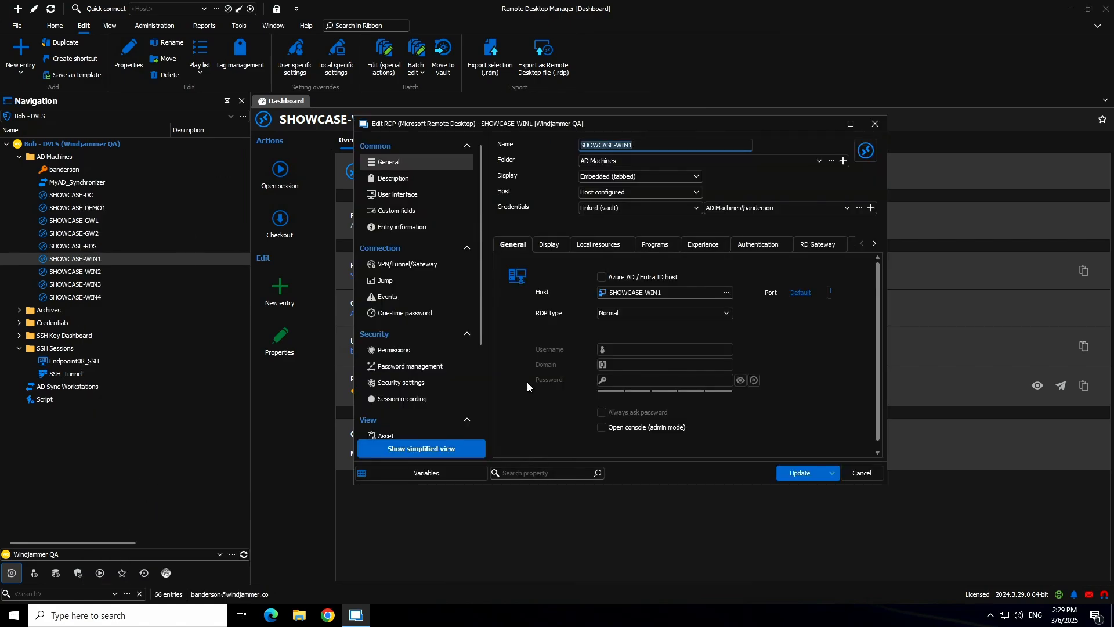
{"action": "left_click", "coordinate": [409, 266]}
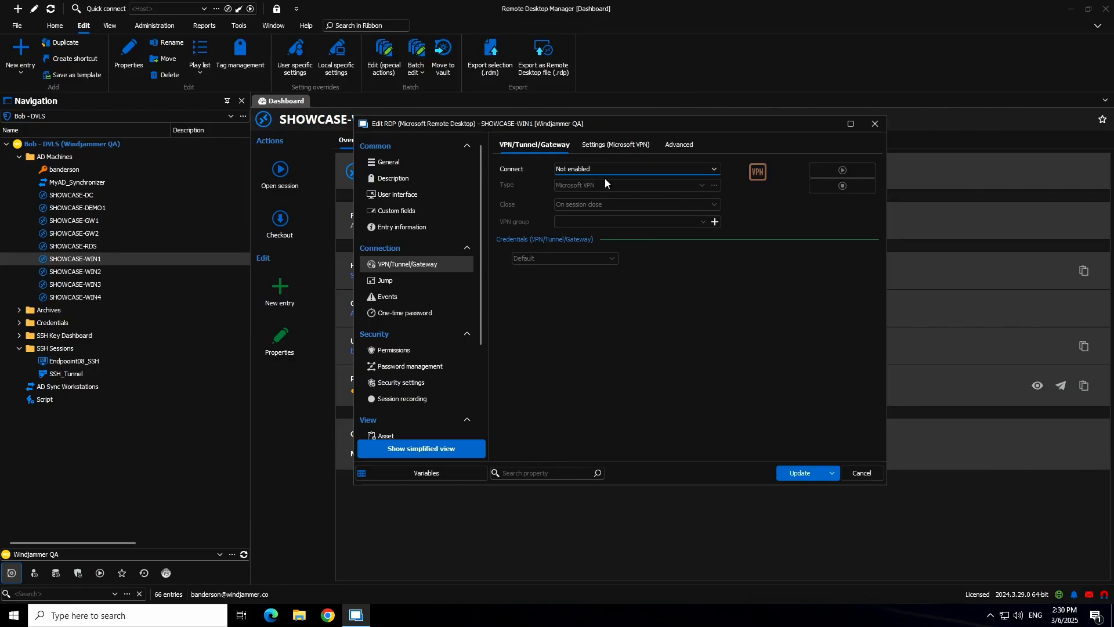
{"action": "left_click", "coordinate": [594, 170]}
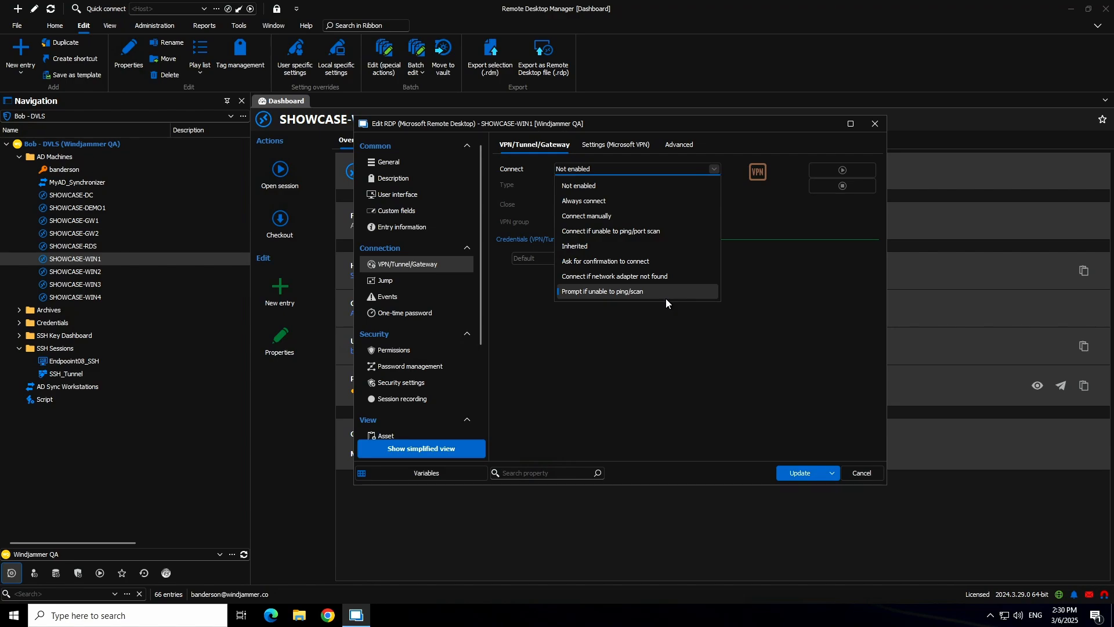
{"action": "left_click", "coordinate": [615, 200]}
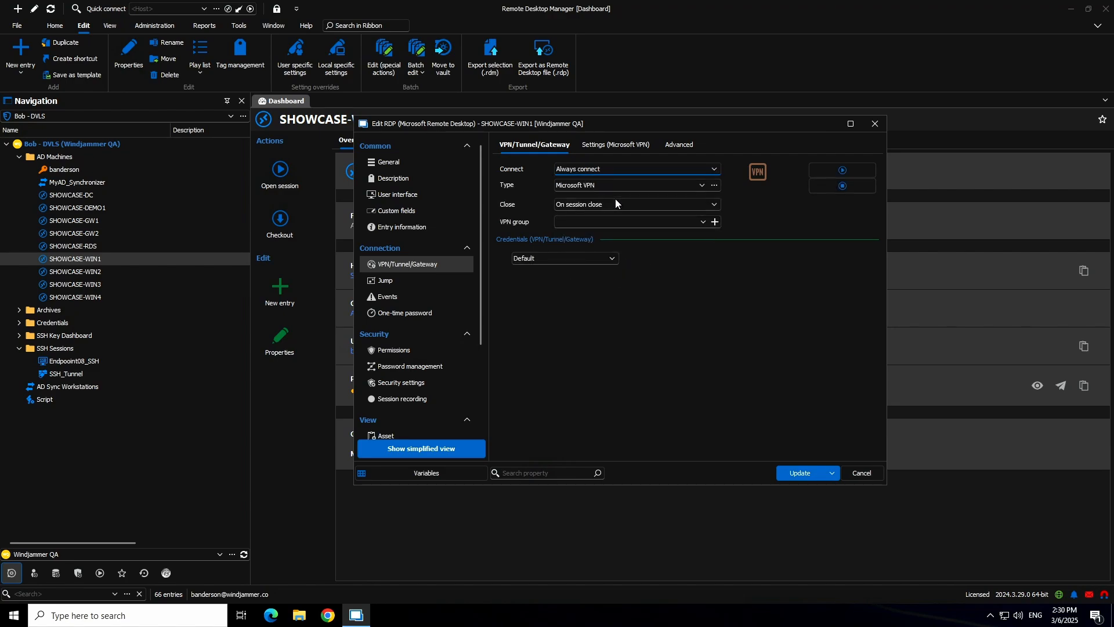
Set the VPN/Tunnel/Gateway type to Session and keep its closing behaviour at On session close.
{"action": "left_click", "coordinate": [591, 189]}
{"action": "left_click", "coordinate": [600, 189]}
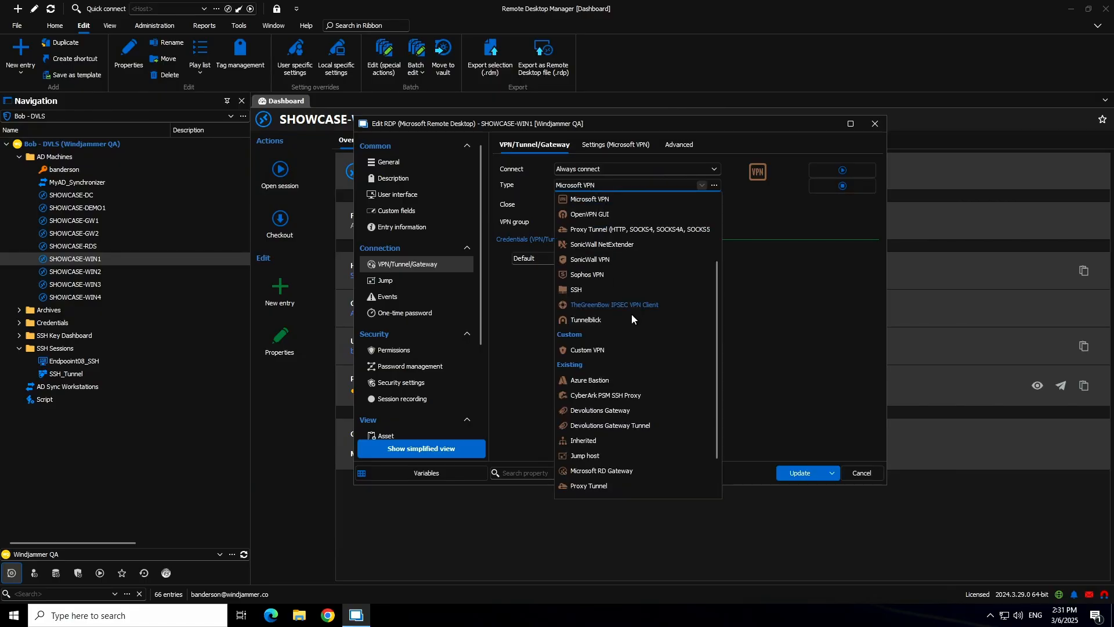
{"action": "scroll", "coordinate": [638, 313], "scroll_direction": "down", "scroll_amount": 1}
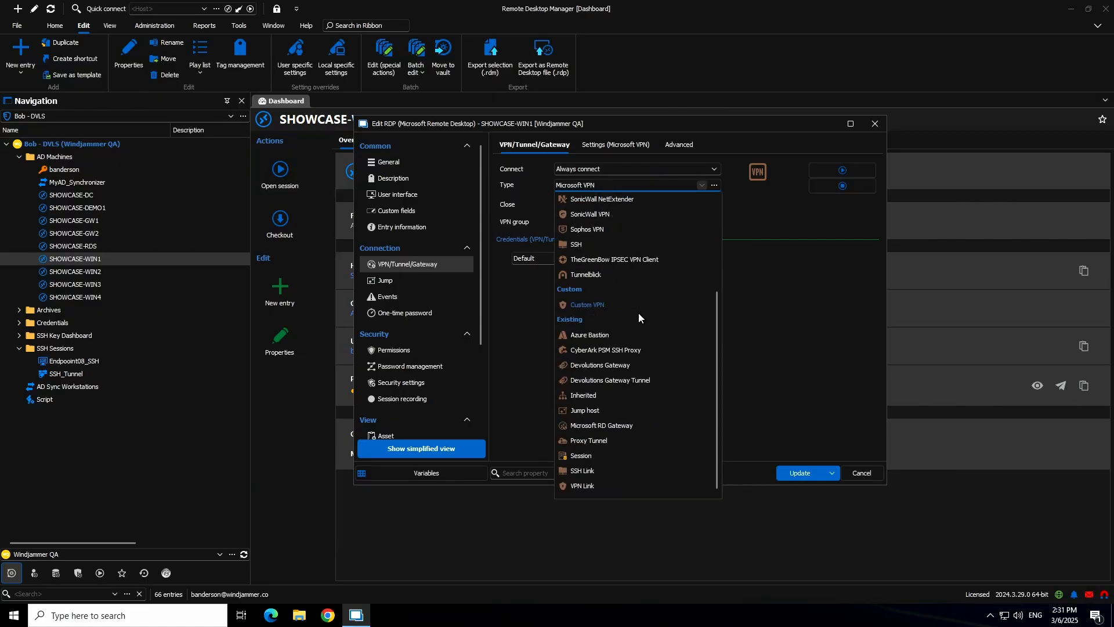
{"action": "left_click", "coordinate": [582, 456]}
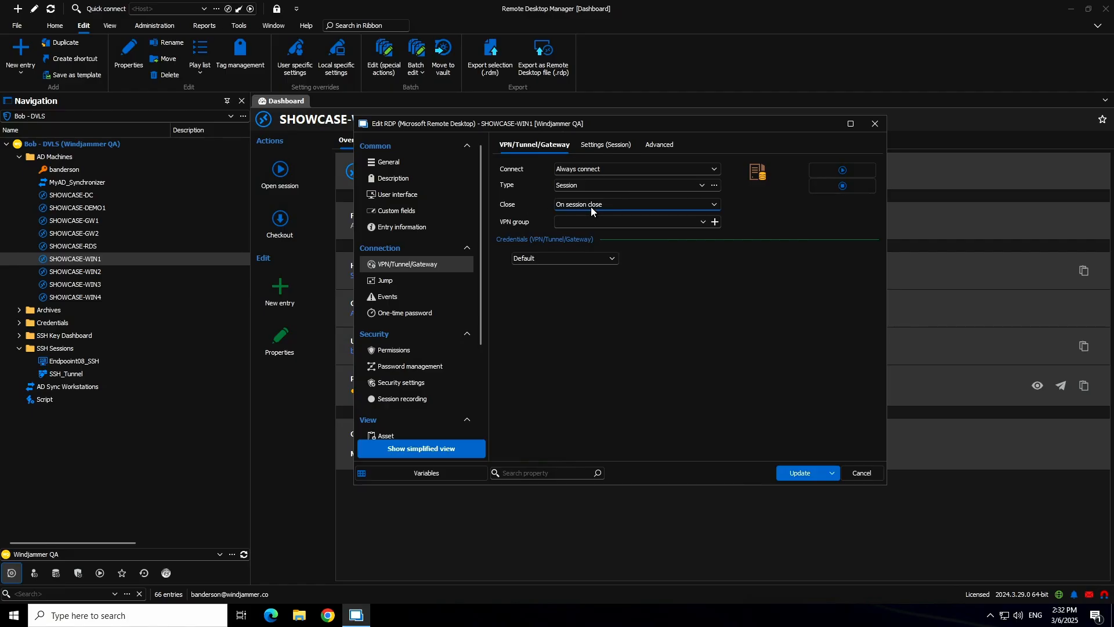
{"action": "left_click", "coordinate": [606, 207]}
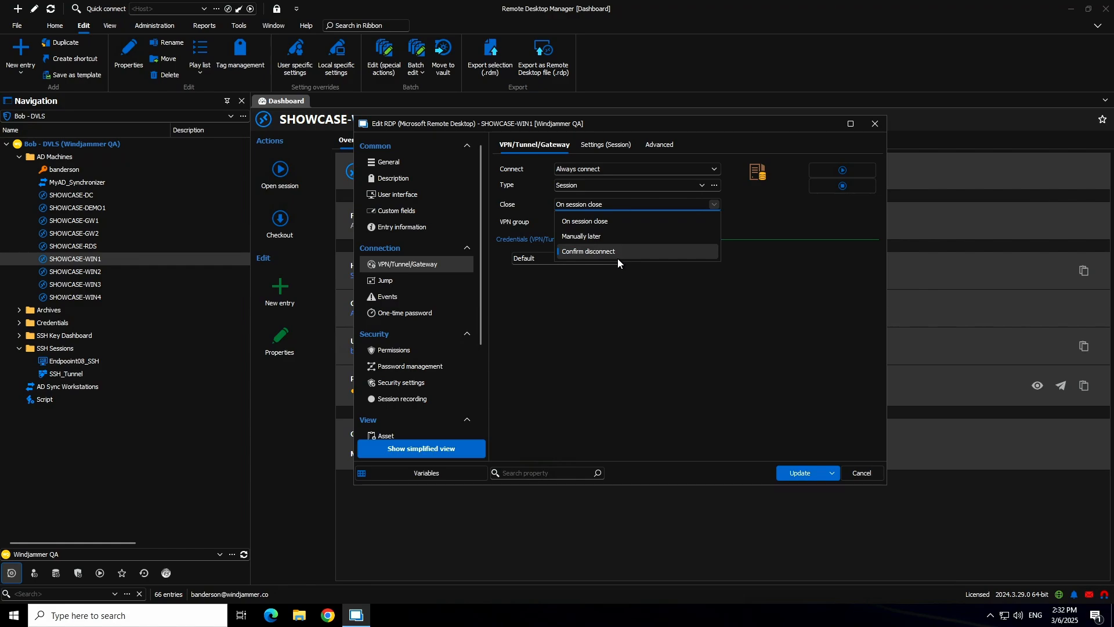
{"action": "left_click", "coordinate": [616, 222]}
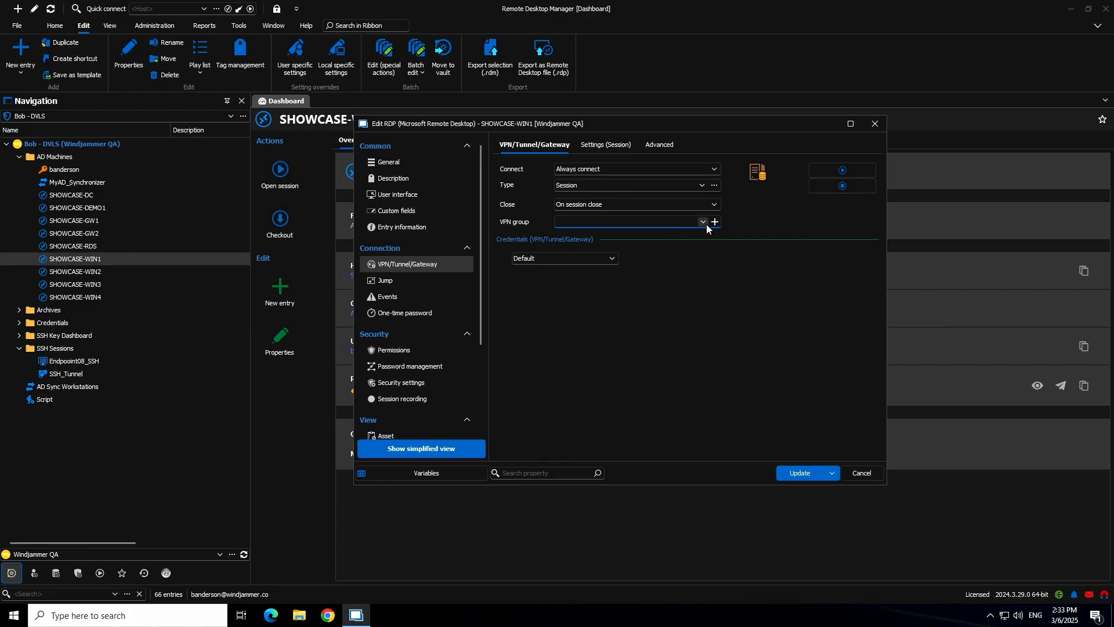
In the session settings, link the vault entry SSH Sessions\SSH_Tunnel as the tunnel session and save the SHOWCASE-WIN1 entry.
{"action": "left_click", "coordinate": [607, 144]}
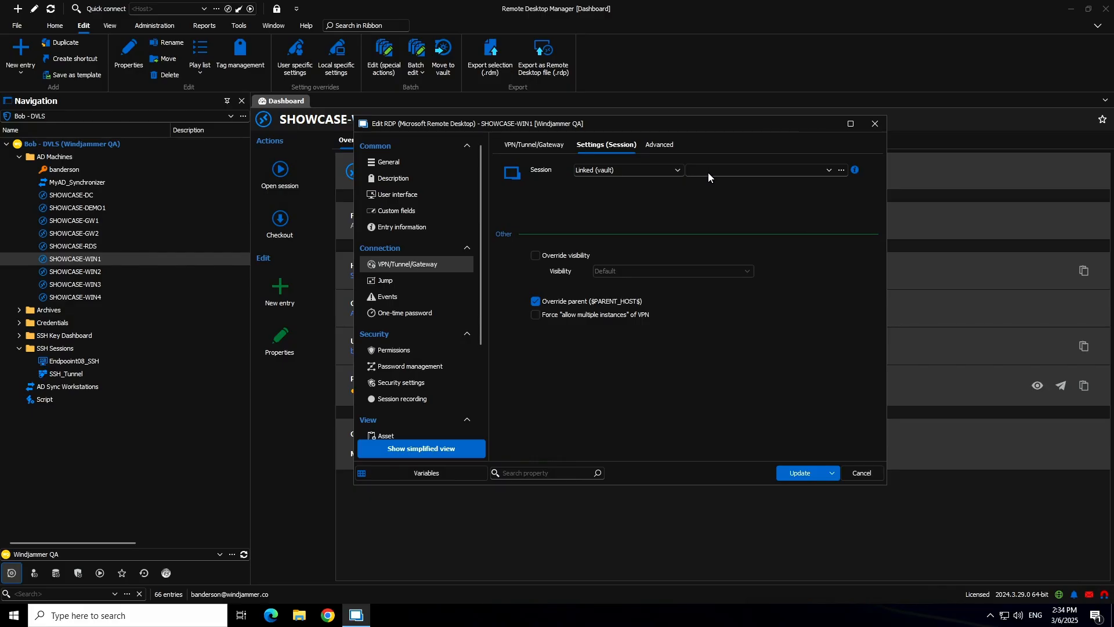
{"action": "left_click", "coordinate": [623, 172]}
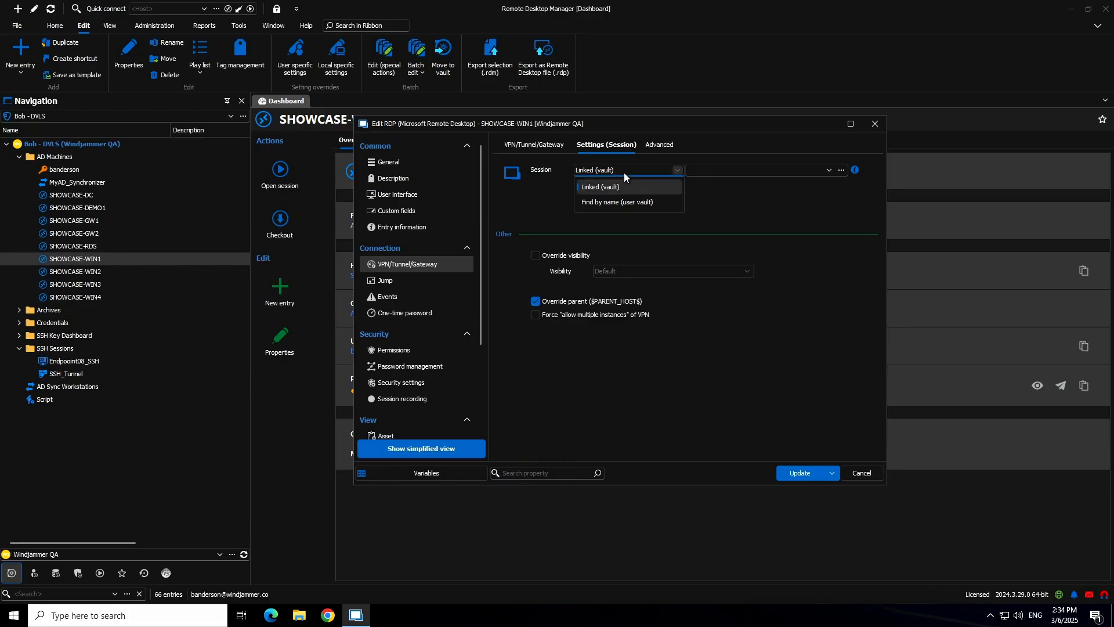
{"action": "left_click", "coordinate": [624, 173]}
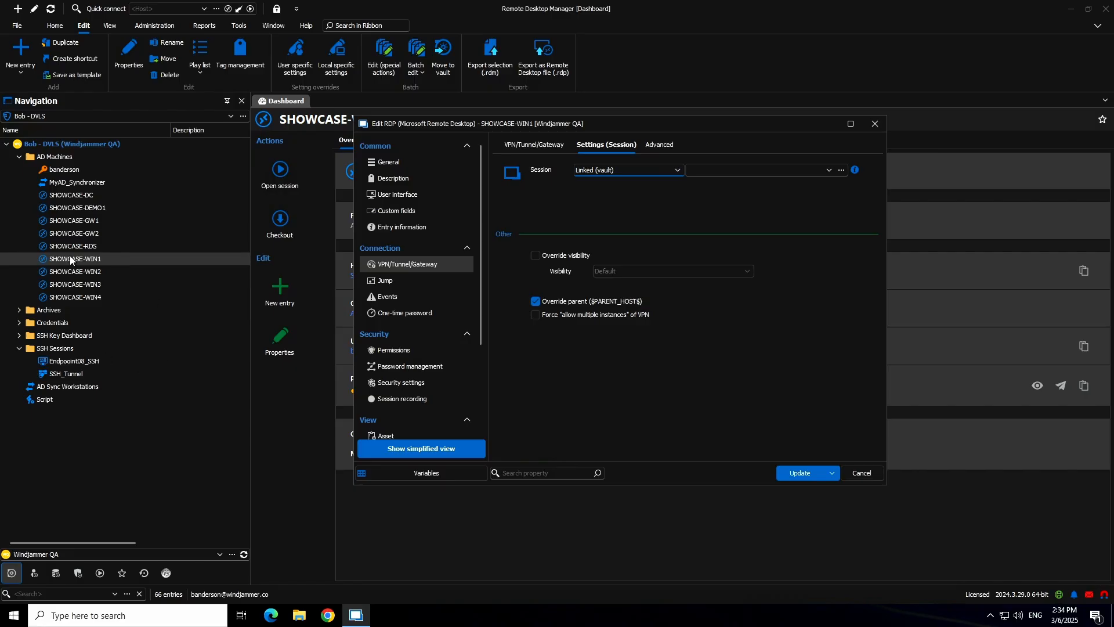
{"action": "left_click", "coordinate": [636, 173]}
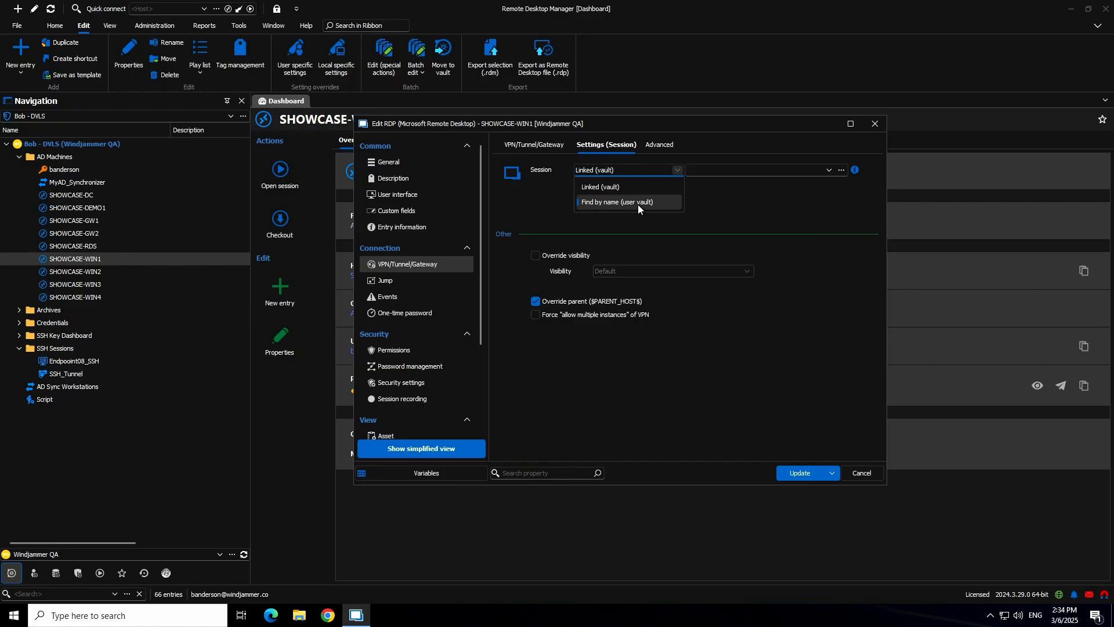
{"action": "left_click", "coordinate": [636, 187]}
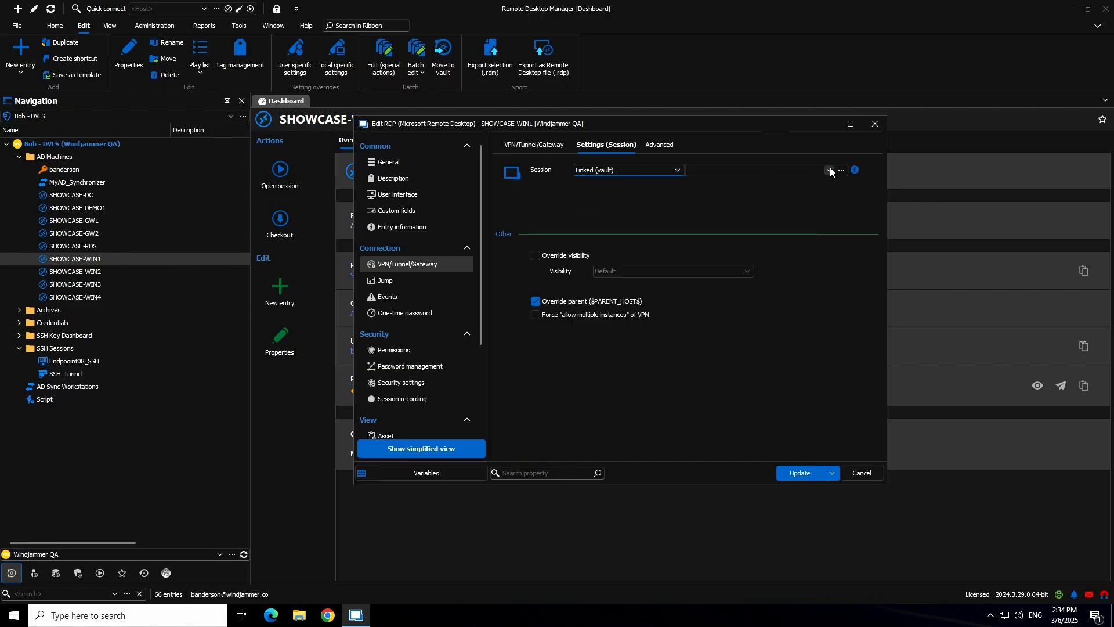
{"action": "left_click", "coordinate": [830, 169]}
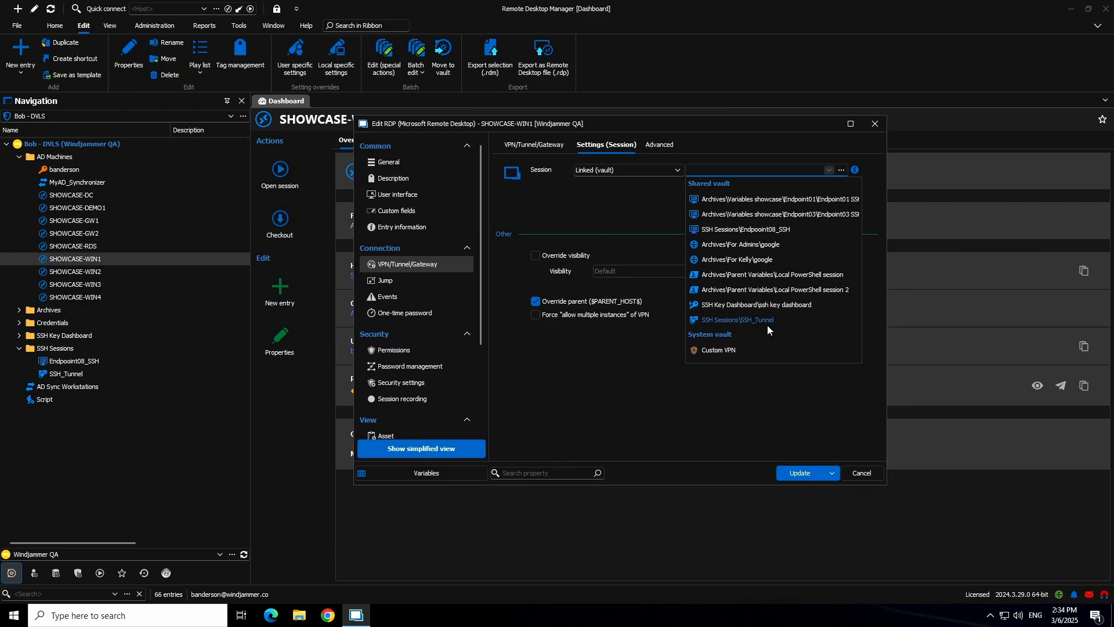
{"action": "left_click", "coordinate": [749, 320]}
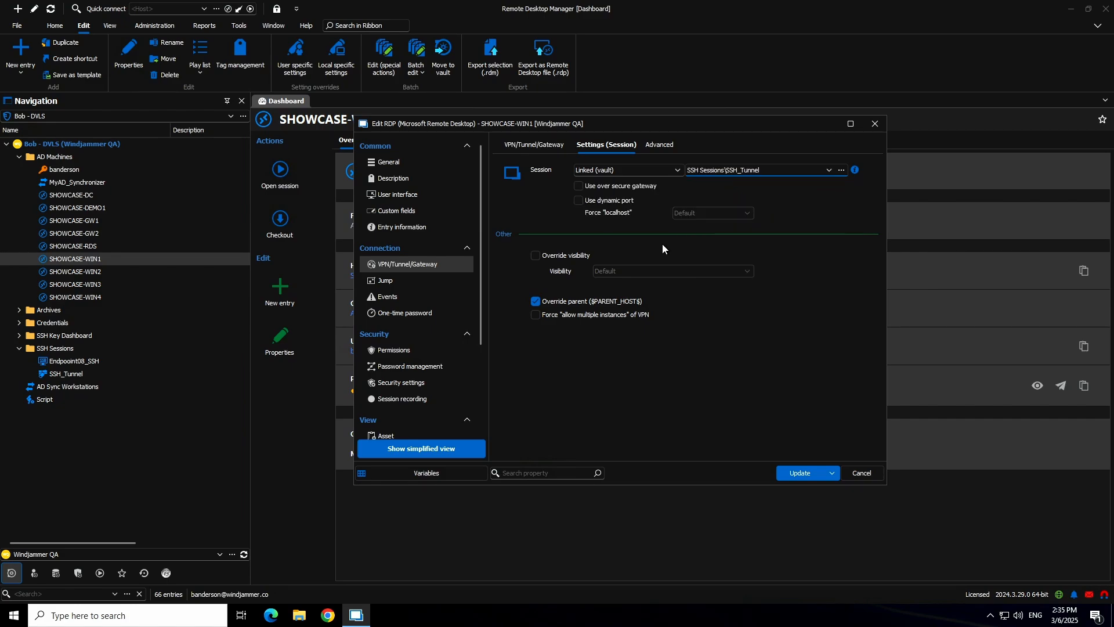
{"action": "left_click", "coordinate": [800, 471]}
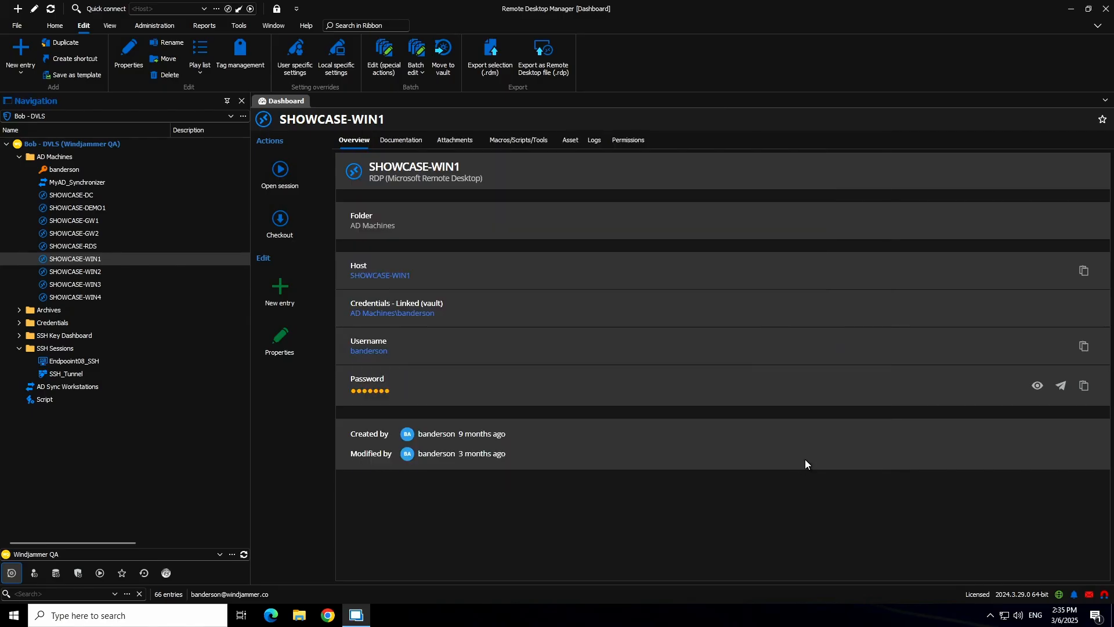